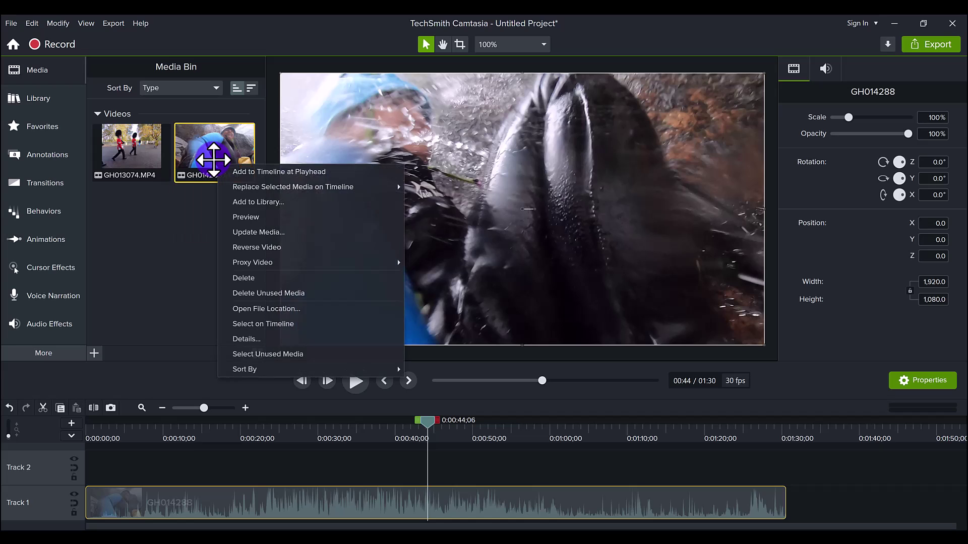
# Step: Apply Reverse Video to GH014288.MP4 and GH013074.MP4 in the Media Bin
pyautogui.click(238, 248)
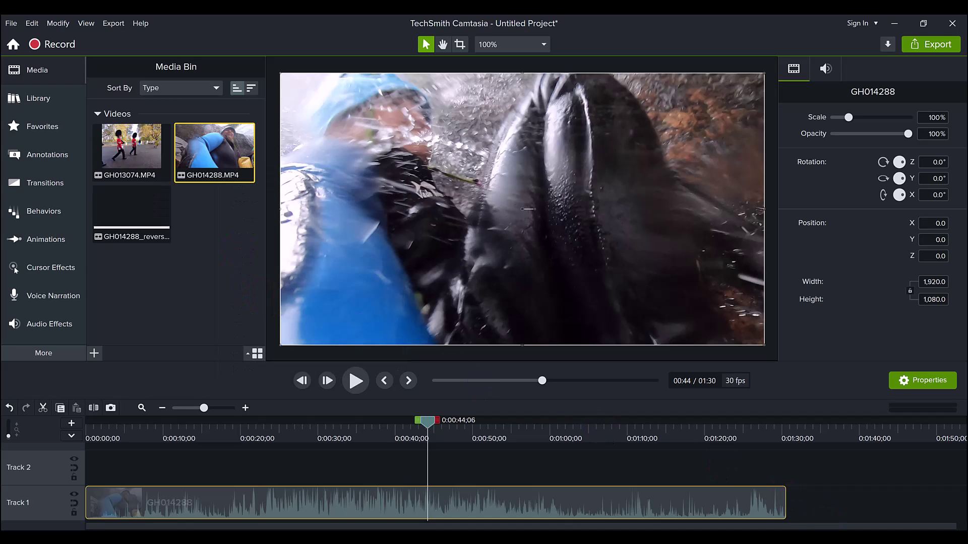
pyautogui.moveTo(132, 146)
pyautogui.rightClick(112, 142)
pyautogui.click(146, 231)
pyautogui.click(189, 178)
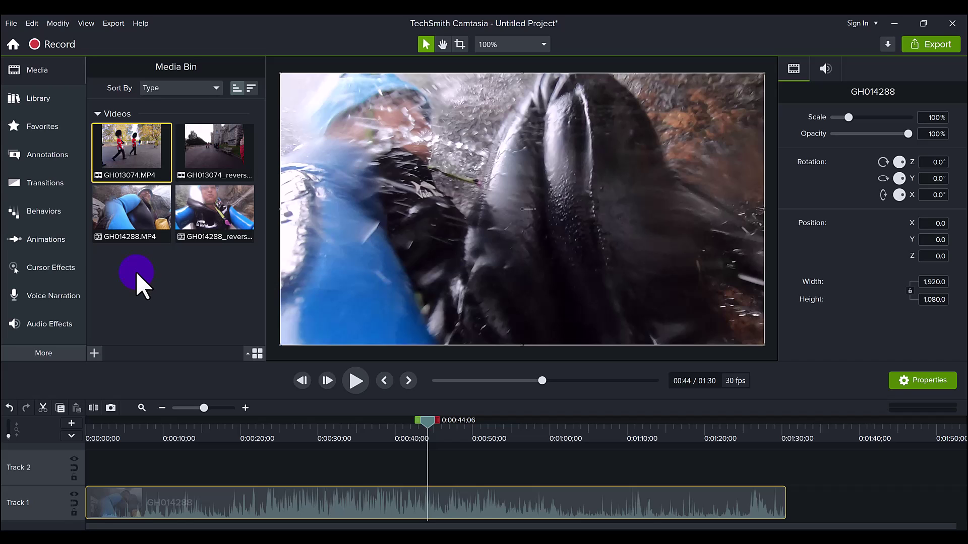
# Step: Place GH013074 on Track 1 after GH014288, accept the frame-rate warning, and trim its end slightly
pyautogui.moveTo(112, 143)
pyautogui.mouseDown()
pyautogui.moveTo(807, 509)
pyautogui.moveTo(795, 508)
pyautogui.mouseUp()
pyautogui.click(595, 326)
pyautogui.moveTo(810, 525); pyautogui.dragTo(885, 527)
pyautogui.moveTo(919, 500); pyautogui.dragTo(895, 500)
# Step: Scrub to 01:33;01 and play back the GH013074 guards clip
pyautogui.click(744, 447)
pyautogui.moveTo(754, 449); pyautogui.dragTo(748, 457)
pyautogui.click(740, 436)
pyautogui.click(356, 382)
pyautogui.click(356, 381)
# Step: Add the reversed GH013074 copy to the end of Track 1 and play it
pyautogui.click(201, 150)
pyautogui.moveTo(905, 428); pyautogui.dragTo(916, 506)
pyautogui.click(356, 380)
# Step: Split the reversed clip at 02:05 and delete its first part
pyautogui.click(357, 382)
pyautogui.moveTo(921, 420)
pyautogui.mouseDown()
pyautogui.moveTo(845, 422)
pyautogui.moveTo(880, 439)
pyautogui.moveTo(895, 433)
pyautogui.mouseUp()
pyautogui.press('s')
pyautogui.click(832, 505)
pyautogui.press('Delete')
# Step: Play back the remaining reversed section, checking it around 02:00 and 02:05
pyautogui.click(864, 502)
pyautogui.click(865, 442)
pyautogui.click(355, 380)
pyautogui.click(806, 435)
pyautogui.click(841, 476)
pyautogui.click(849, 429)
pyautogui.moveTo(239, 160); pyautogui.dragTo(829, 477)
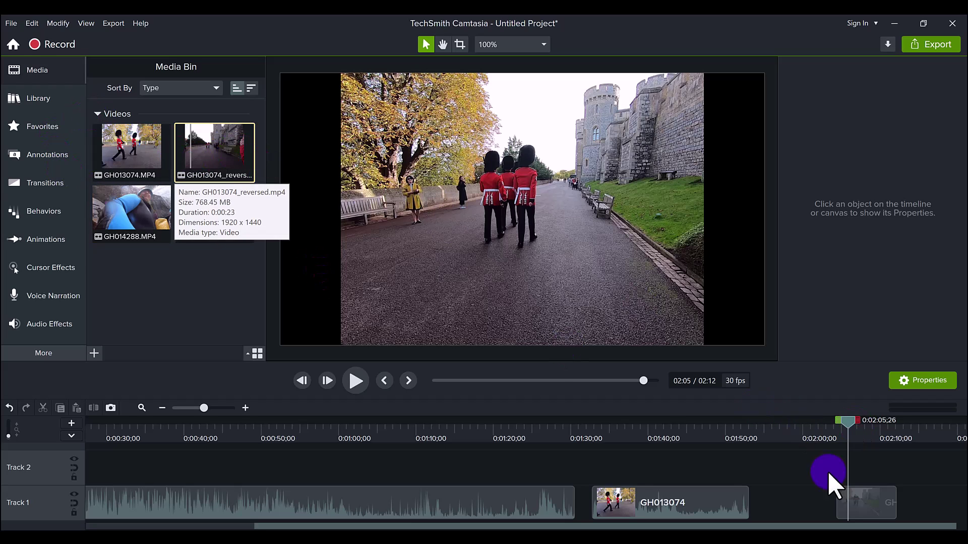
pyautogui.click(622, 435)
pyautogui.click(644, 502)
pyautogui.moveTo(643, 433)
pyautogui.mouseDown()
pyautogui.moveTo(663, 441)
pyautogui.moveTo(612, 456)
pyautogui.mouseUp()
pyautogui.click(635, 507)
pyautogui.rightClick(633, 501)
pyautogui.click(140, 307)
pyautogui.click(129, 142)
pyautogui.click(211, 169)
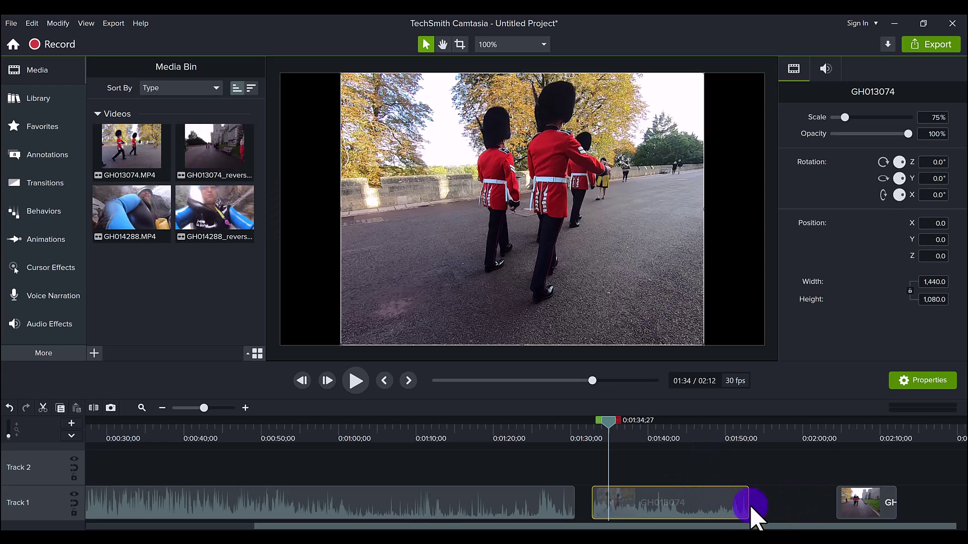
# Step: Add the reversed GH014288 copy to the end of Track 1
pyautogui.click(201, 223)
pyautogui.moveTo(929, 404); pyautogui.dragTo(932, 513)
pyautogui.click(598, 522)
pyautogui.moveTo(583, 527); pyautogui.dragTo(881, 530)
# Step: Play back the reversed GH014288 clip, jumping ahead to 02:44
pyautogui.click(347, 432)
pyautogui.click(356, 380)
pyautogui.click(359, 379)
pyautogui.click(569, 438)
pyautogui.click(540, 440)
pyautogui.click(355, 381)
pyautogui.click(356, 380)
pyautogui.click(744, 522)
pyautogui.moveTo(744, 526); pyautogui.dragTo(804, 528)
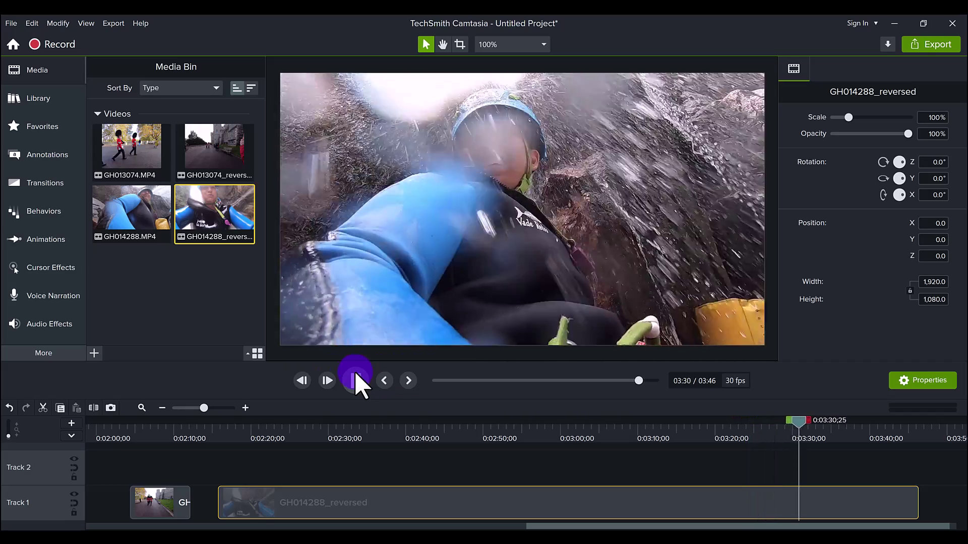